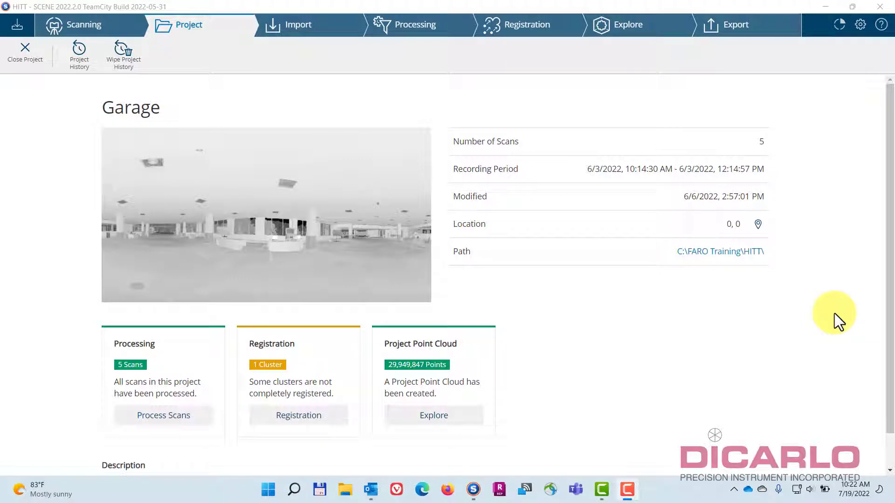
- Open the Garage point cloud in Explore and orbit it to view the garage from two angles
left_click(609, 25)
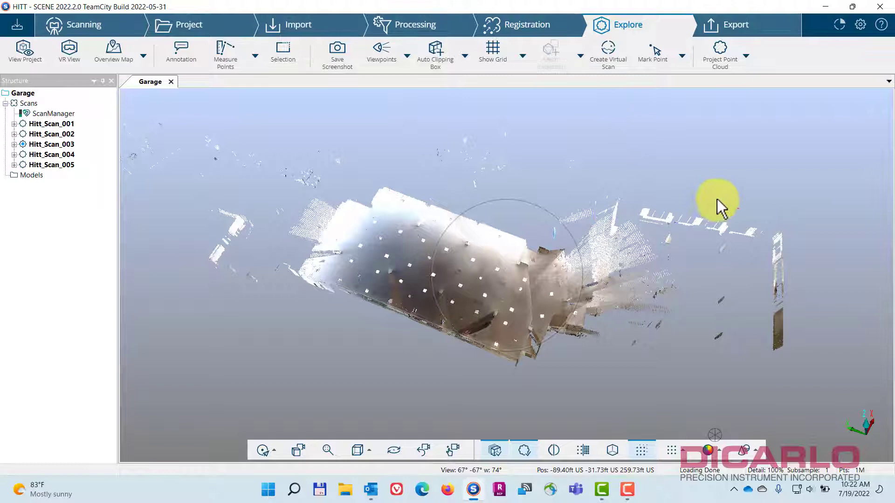
left_click_drag(717, 202, 443, 195)
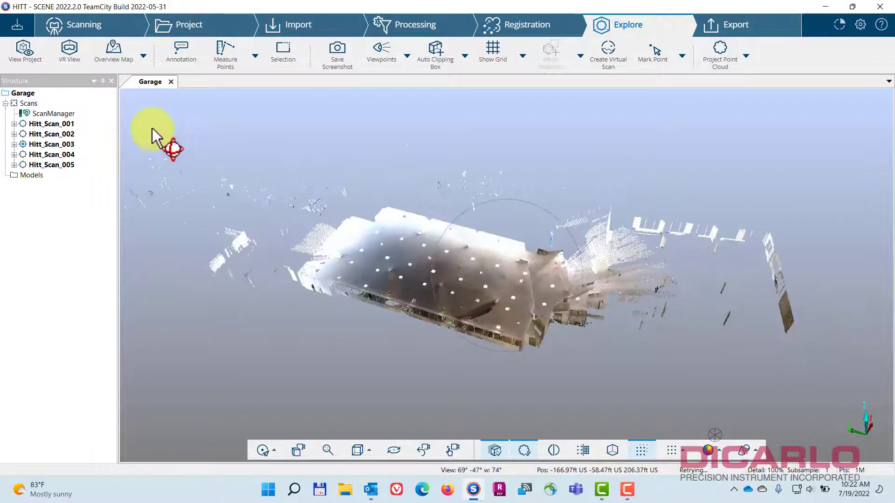
left_click_drag(570, 179, 635, 216)
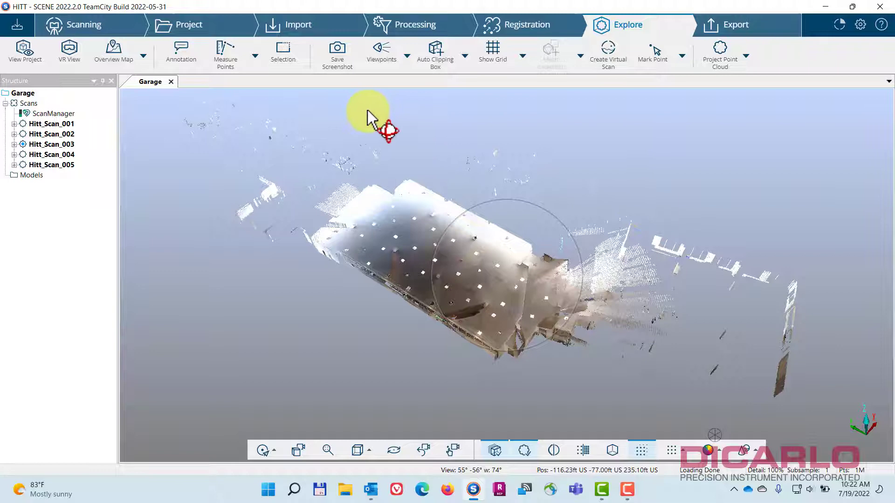
- Check the Export Project formats, keep SCENE Project, and cancel without exporting
left_click(741, 29)
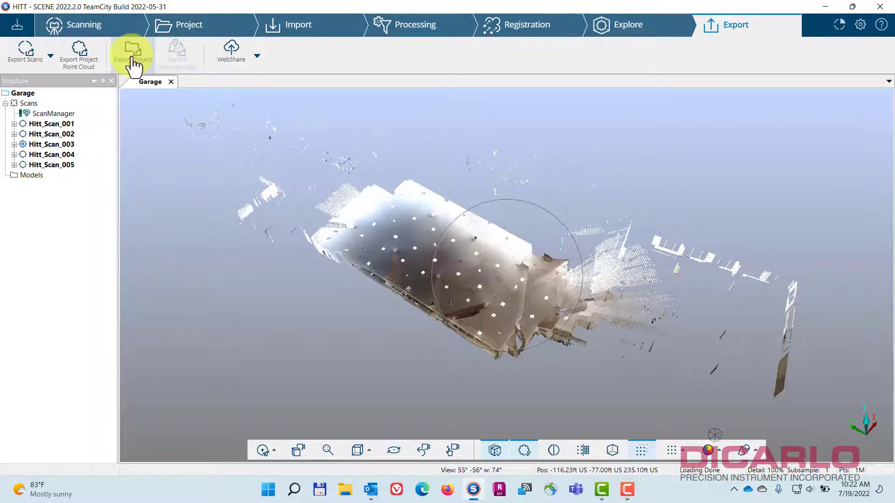
left_click(133, 61)
left_click(468, 214)
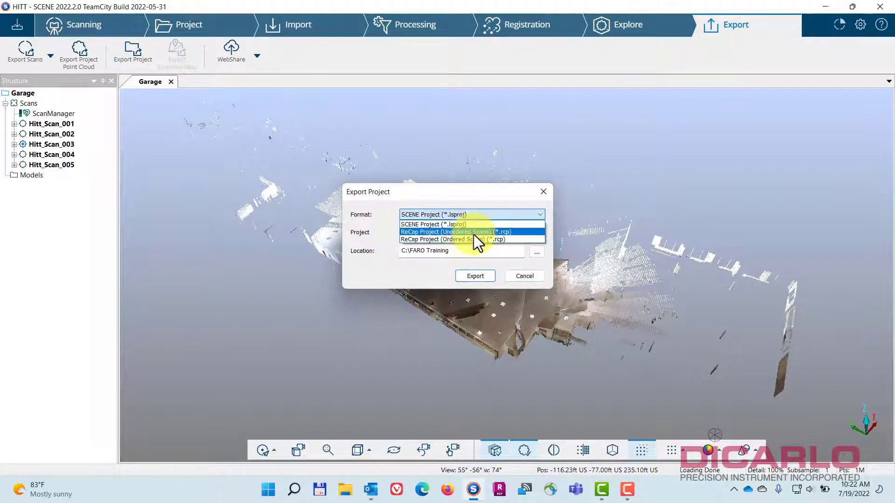
left_click(541, 194)
left_click(541, 194)
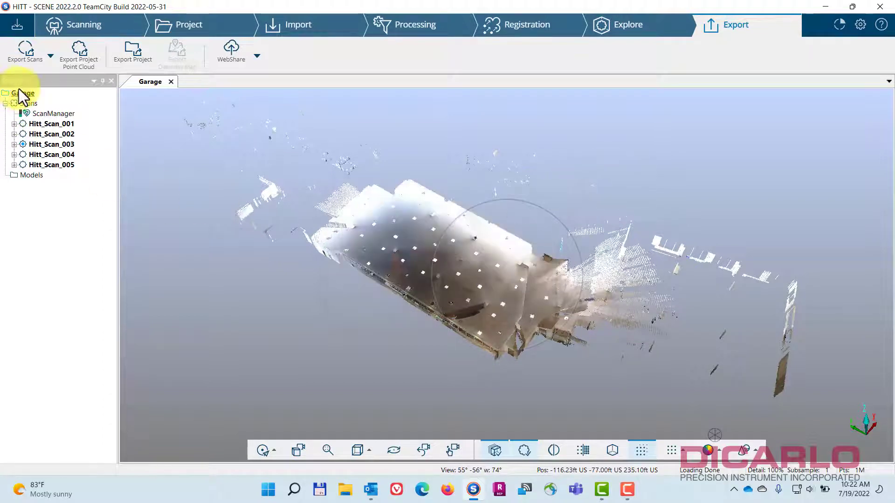
left_click_drag(739, 244, 697, 212)
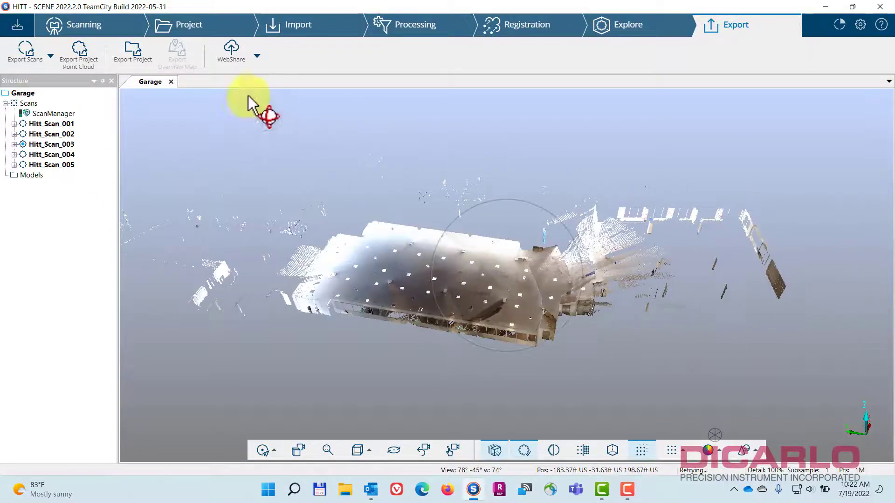
- Start a WebShare project export with a Standard View overview map and gray scale images
left_click(257, 65)
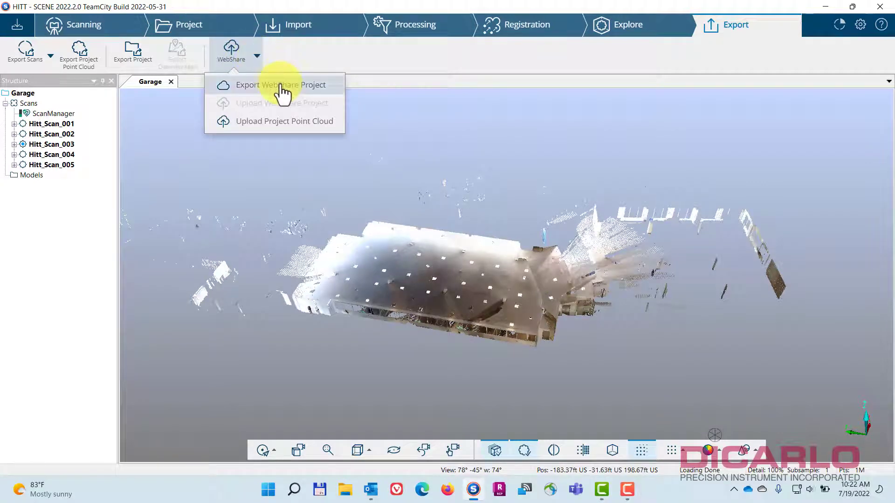
left_click(282, 89)
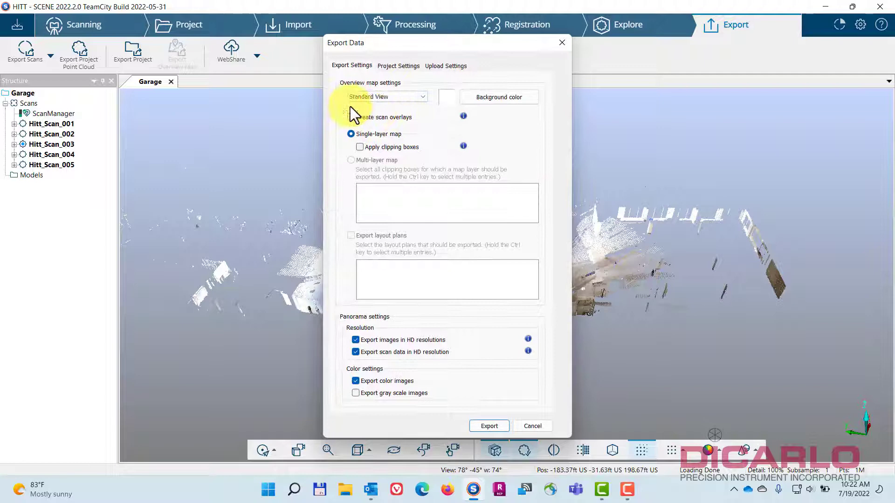
left_click_drag(405, 44, 278, 32)
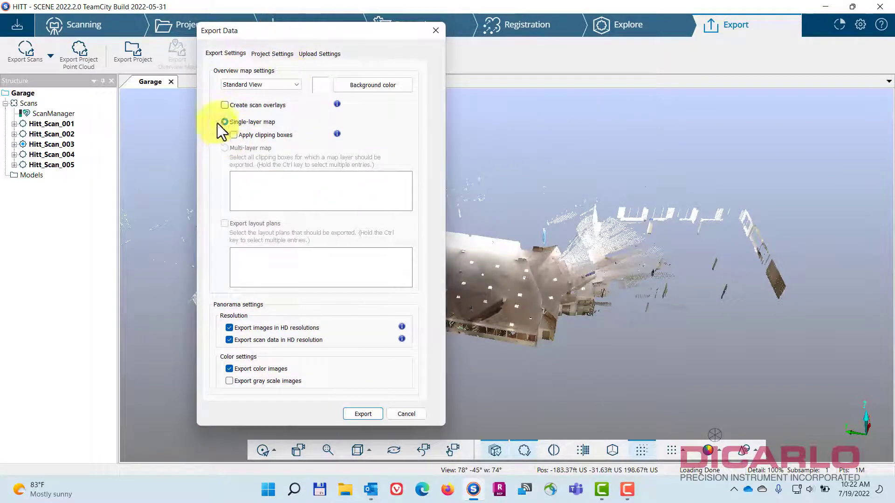
left_click(273, 86)
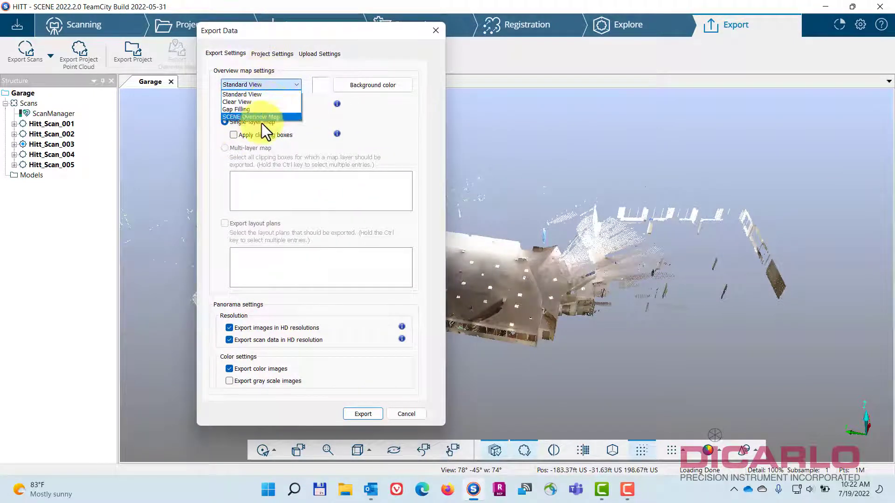
left_click(259, 85)
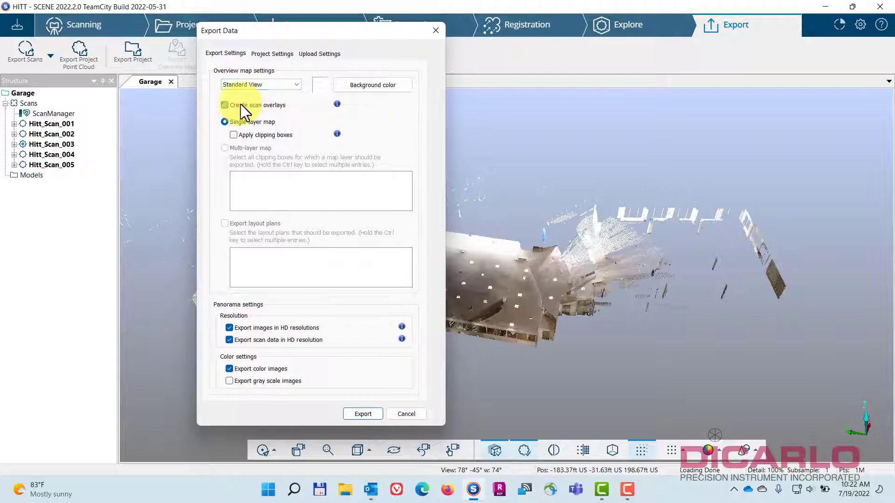
left_click(269, 381)
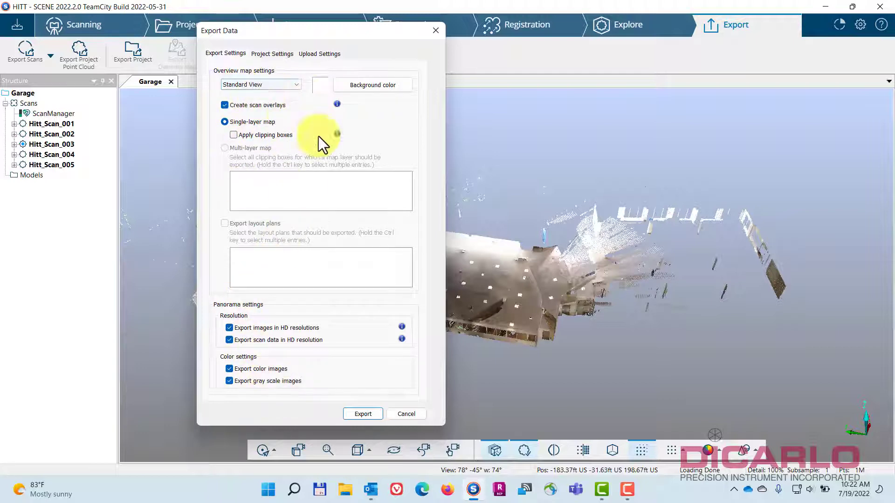
left_click(364, 414)
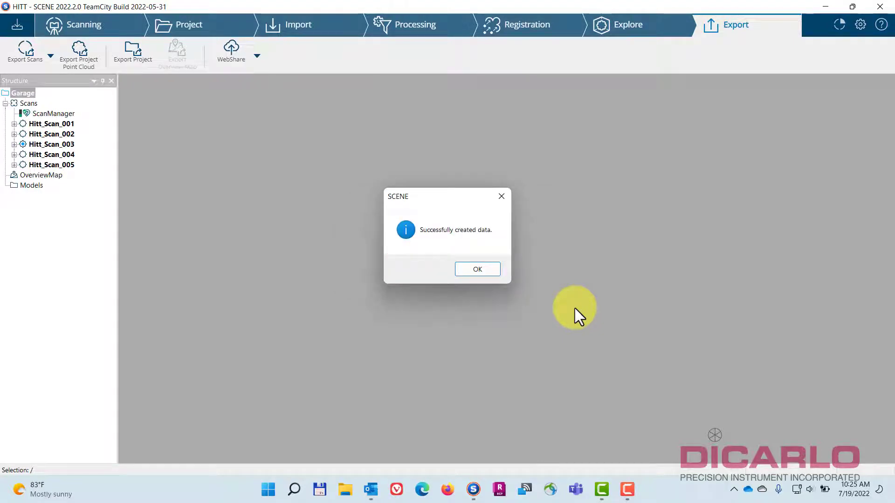
- Close the 'Successfully created data.' message once the WebShare export finishes
left_click(490, 271)
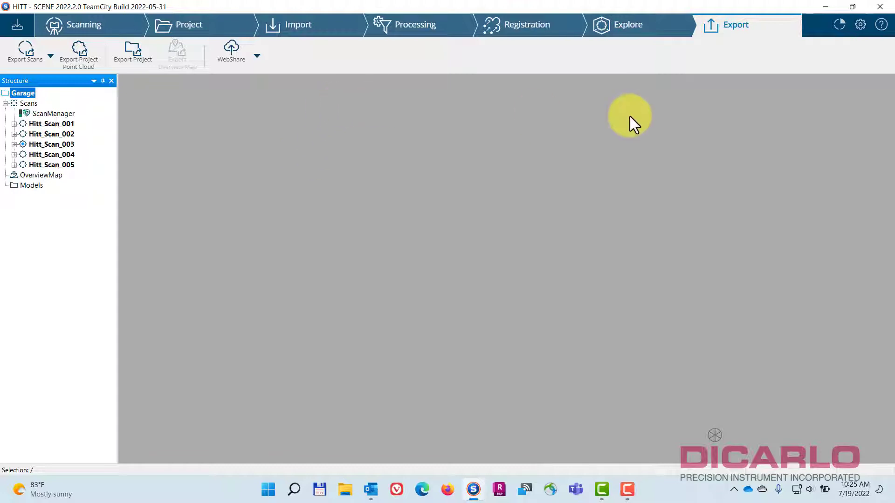
left_click(257, 57)
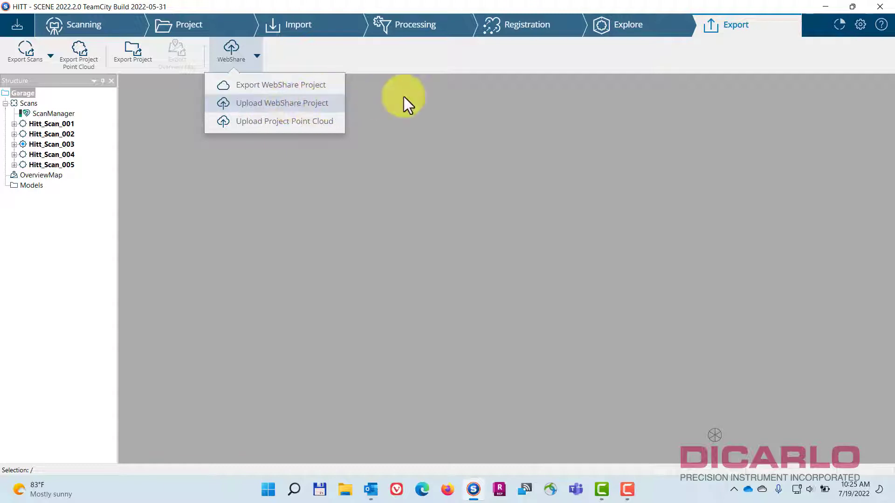
left_click(714, 53)
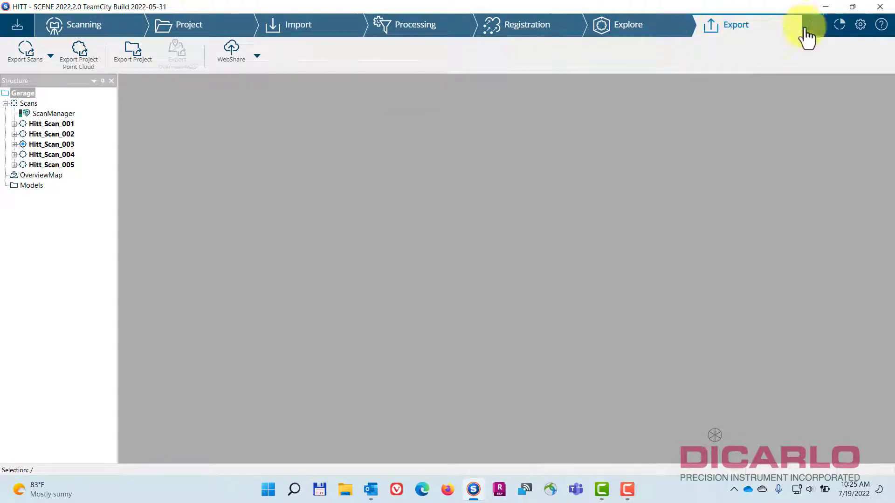
- In Apps, open the SCENE_2go menu, cancel Create SCENE 2go Data, and reopen the SCENE_2go actions
left_click(840, 35)
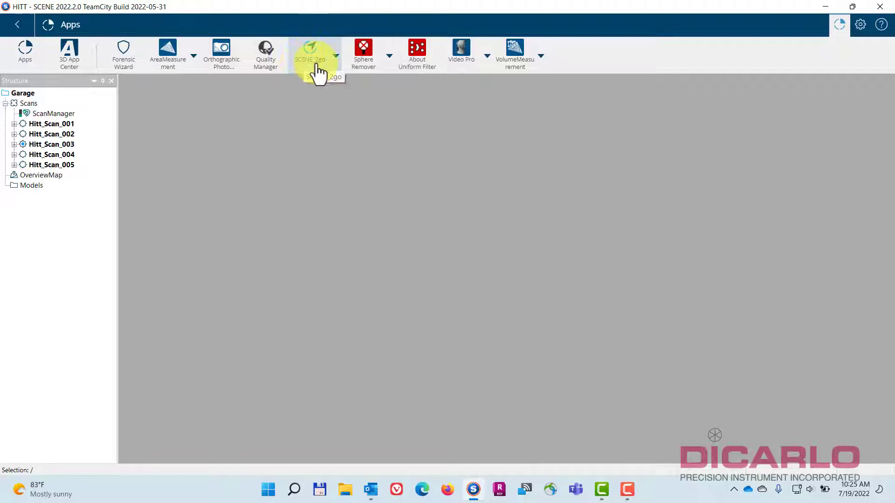
left_click(332, 59)
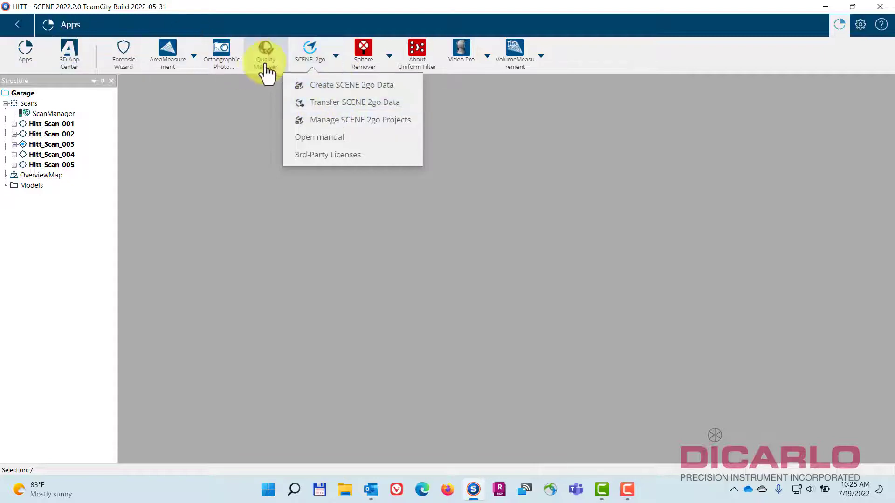
left_click(331, 87)
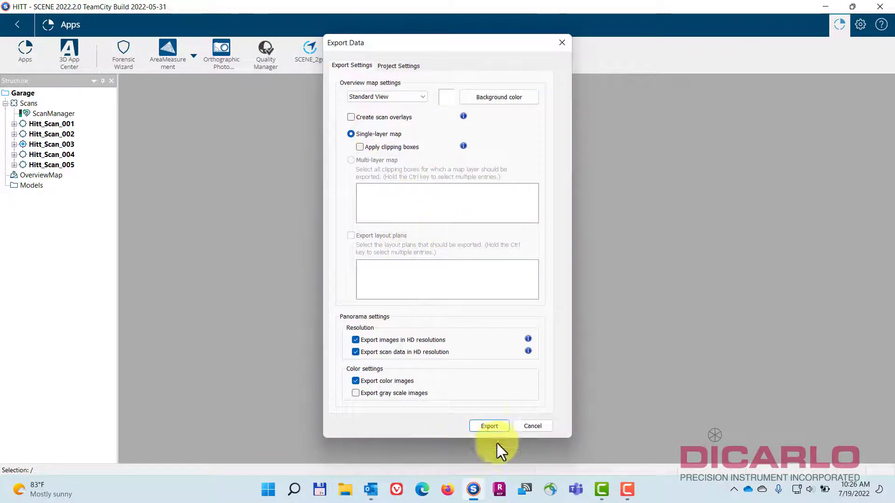
left_click(534, 427)
left_click(331, 55)
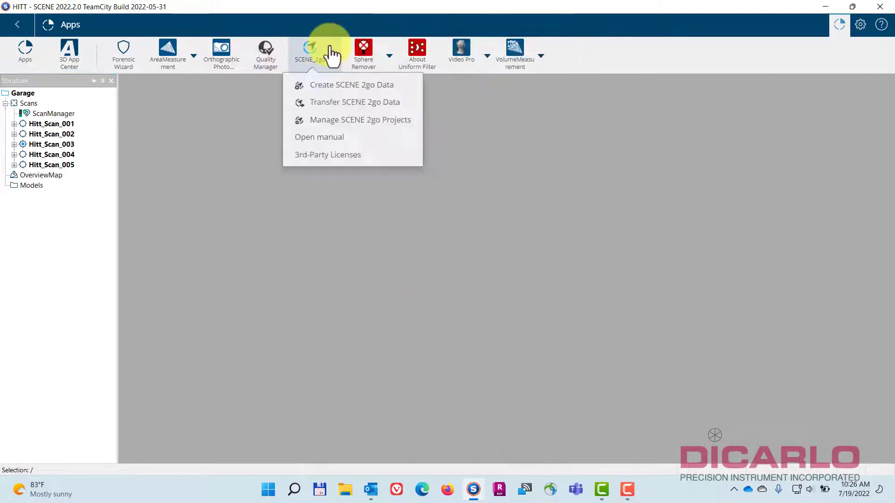
- Open Transfer SCENE 2go Data and browse the destination picker to This PC > Storage (D:)
left_click(348, 103)
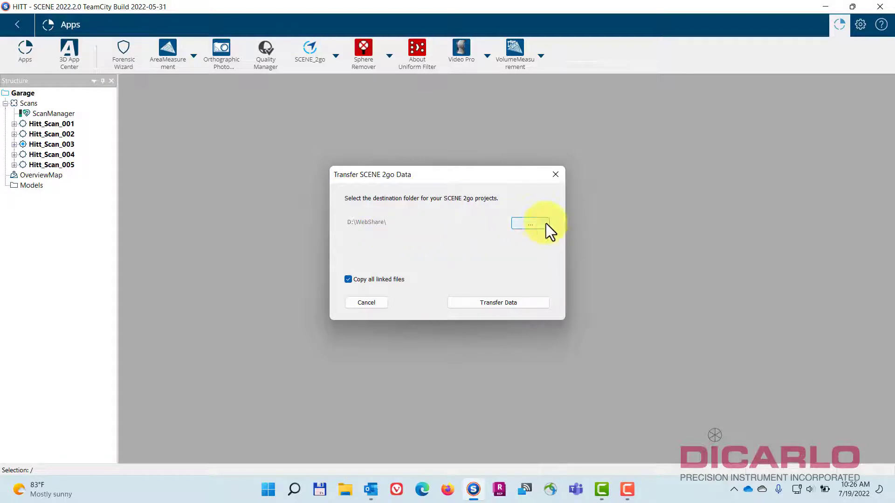
left_click(532, 224)
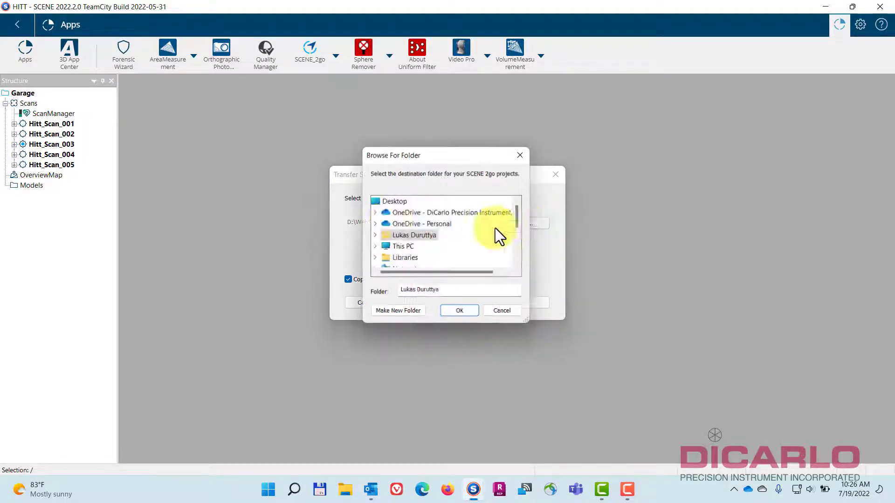
left_click(379, 245)
scroll(392, 240, "down", 2)
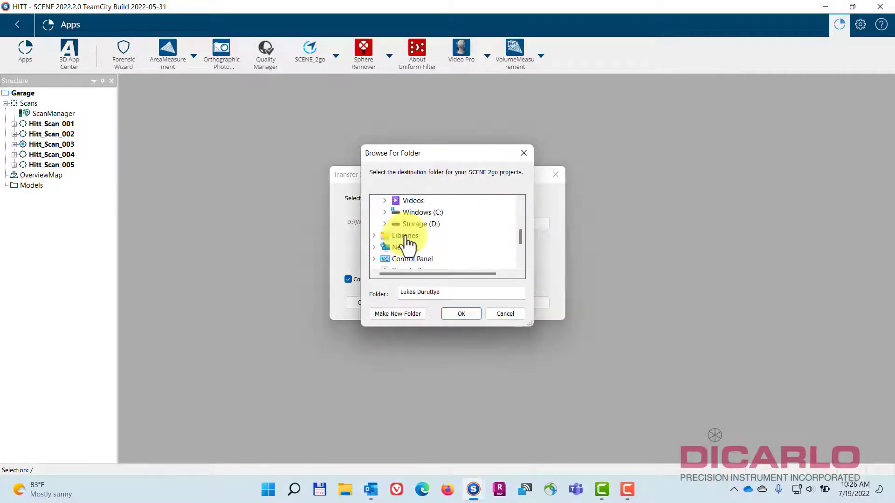
left_click(384, 224)
left_click(416, 202)
scroll(459, 241, "down", 1)
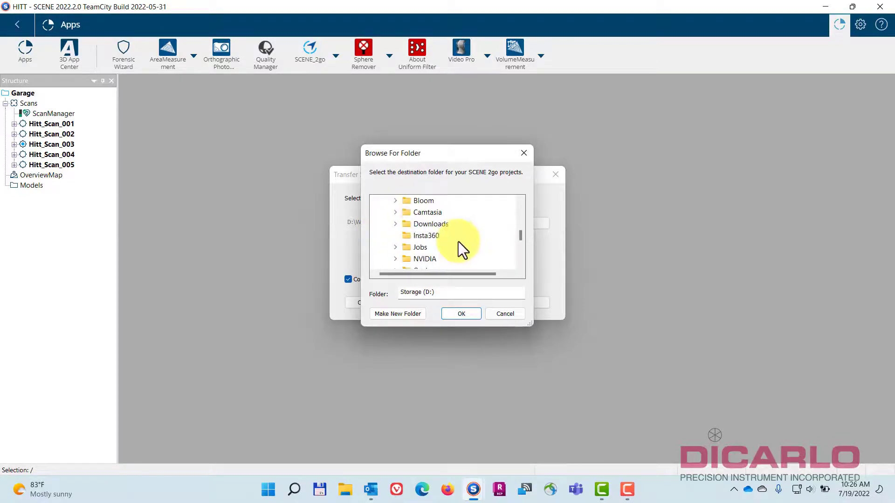
scroll(457, 242, "down", 1)
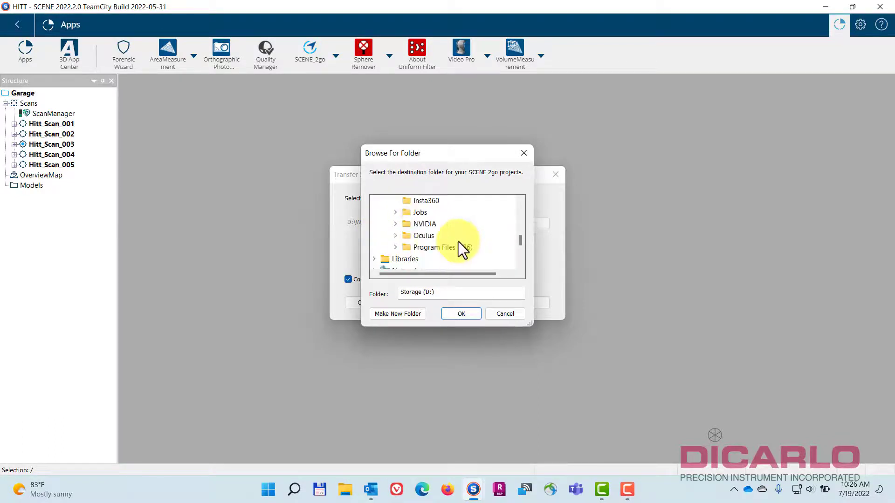
- Create a WebShare2Go folder on Storage (D:) and set it as the transfer destination
left_click(406, 312)
type("W")
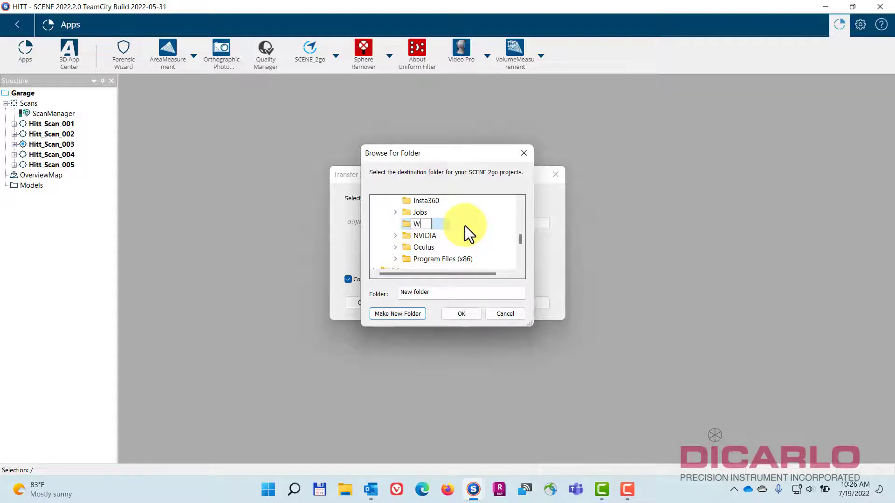
type("ebSh")
type("are2Go")
key("Return")
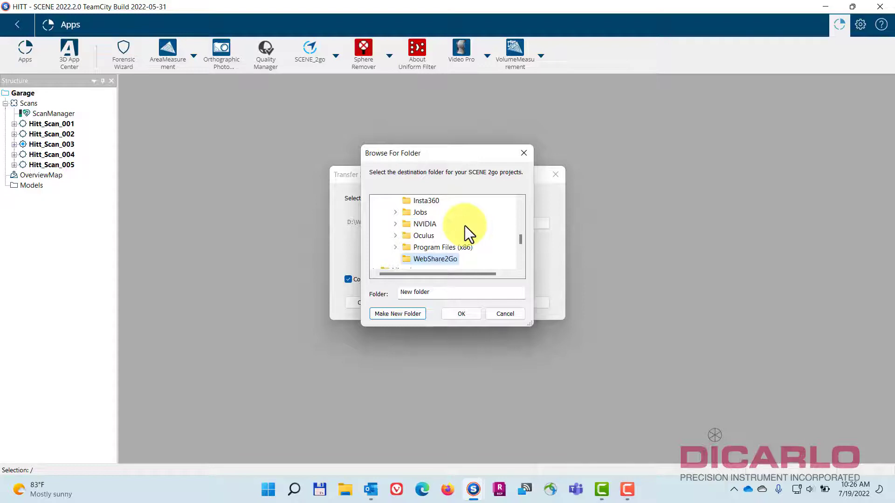
left_click(448, 315)
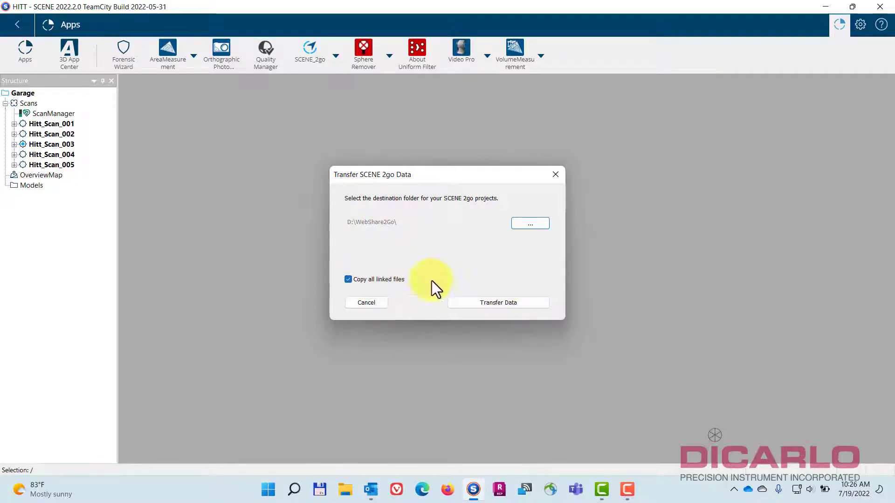
- Transfer the Garage data to D:\WebShare2Go and close the Transfer Result report
left_click(495, 302)
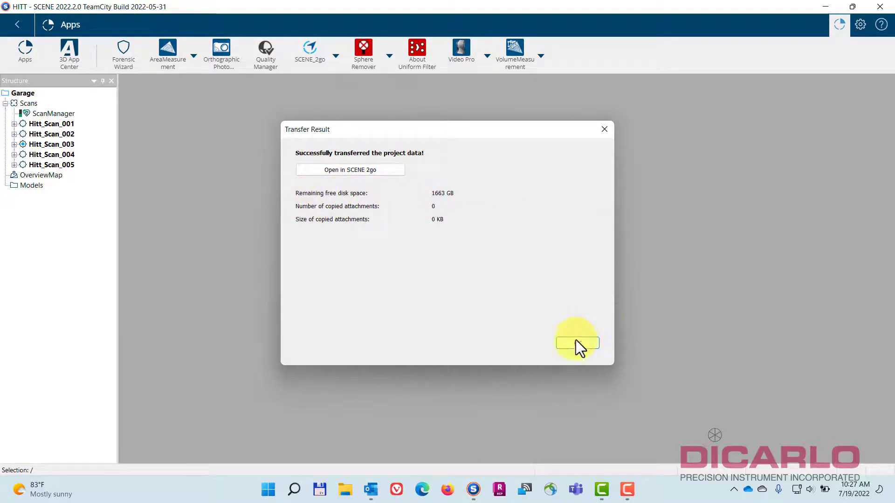
left_click(591, 344)
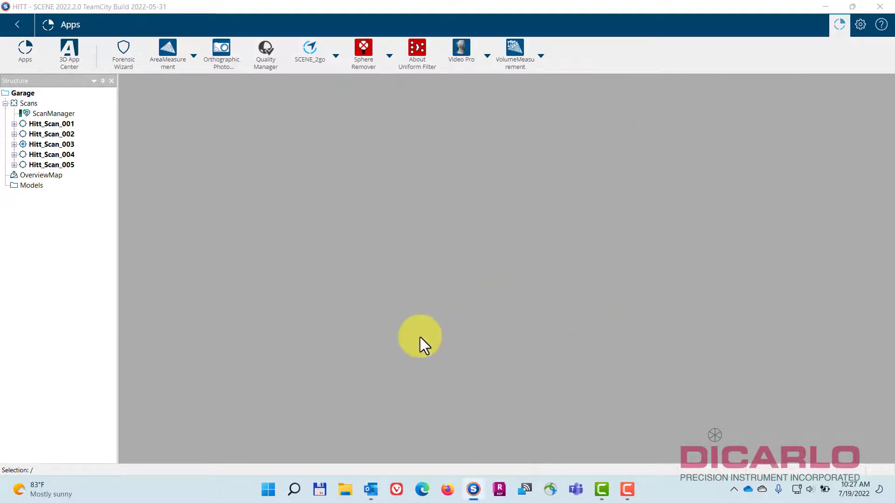
- In File Explorer, go to Storage (D:) and open the WebShare2Go folder
left_click(345, 490)
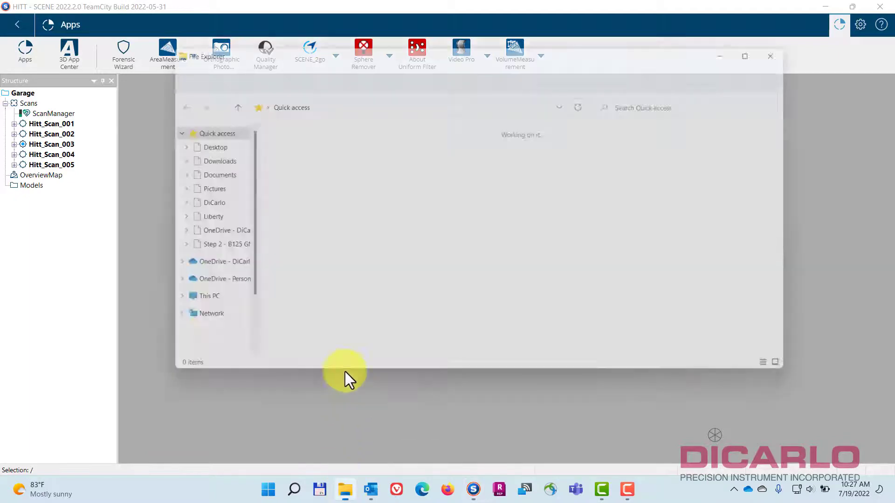
scroll(204, 252, "down", 2)
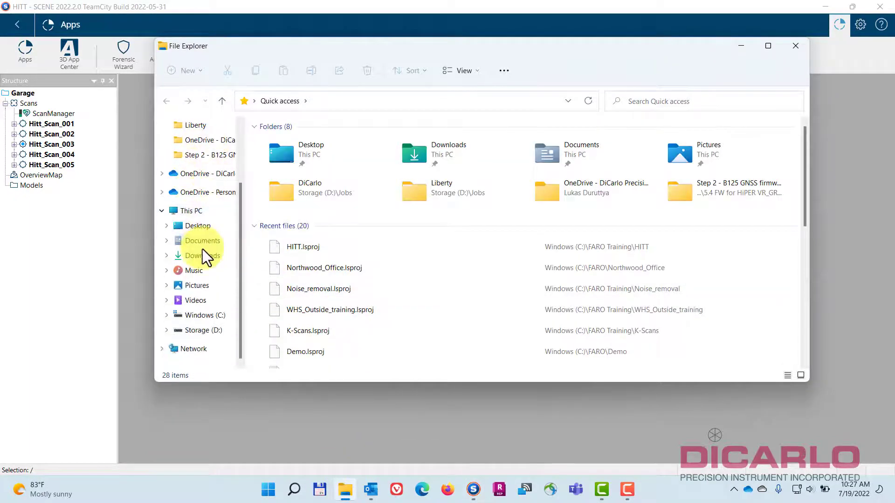
left_click(204, 330)
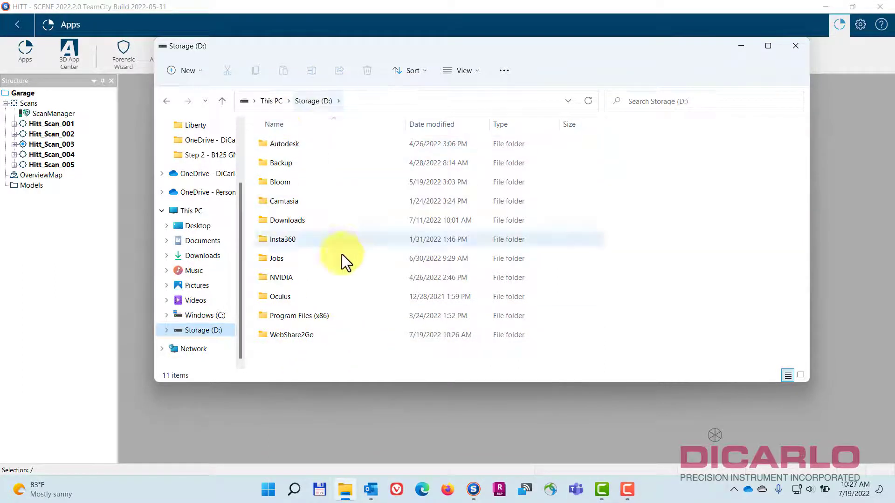
double_click(307, 337)
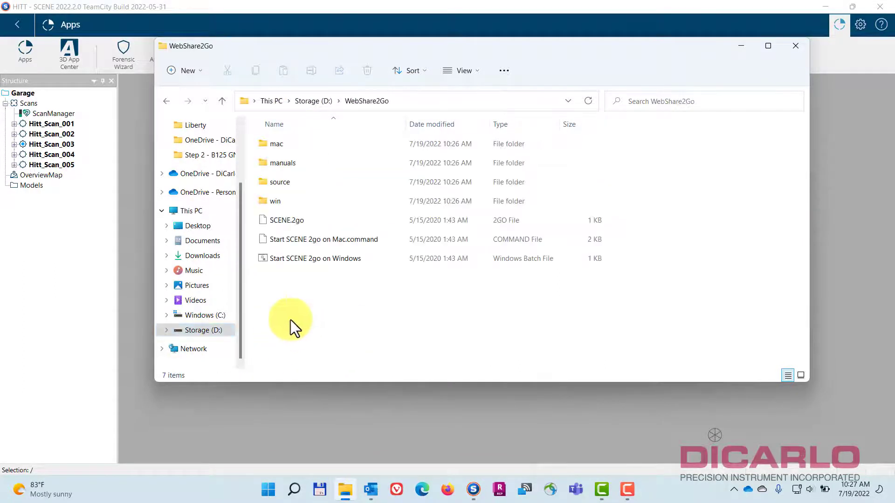
- Launch SCENE 2go with the Windows start script, allow firewall access, and minimize SCENE 2022
double_click(343, 259)
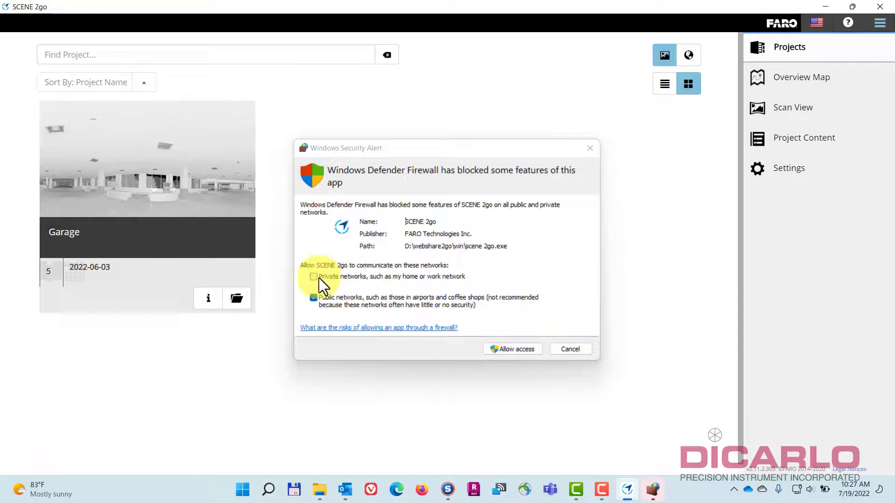
left_click(510, 350)
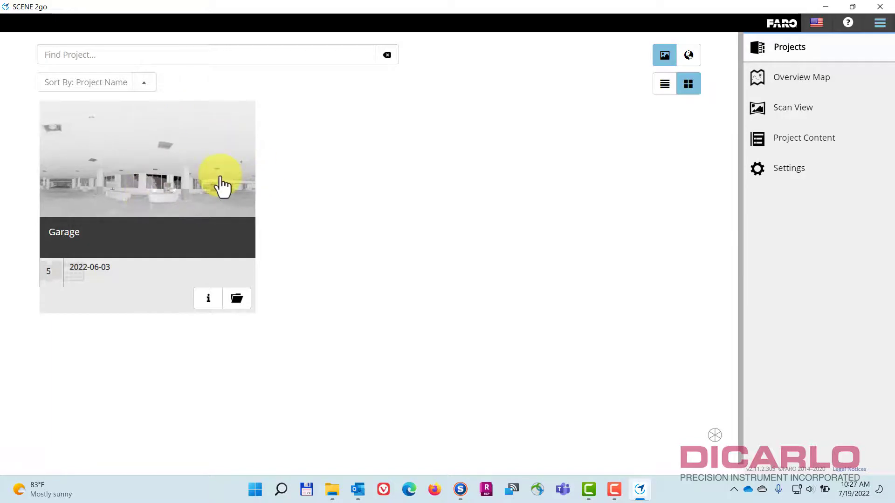
left_click(468, 491)
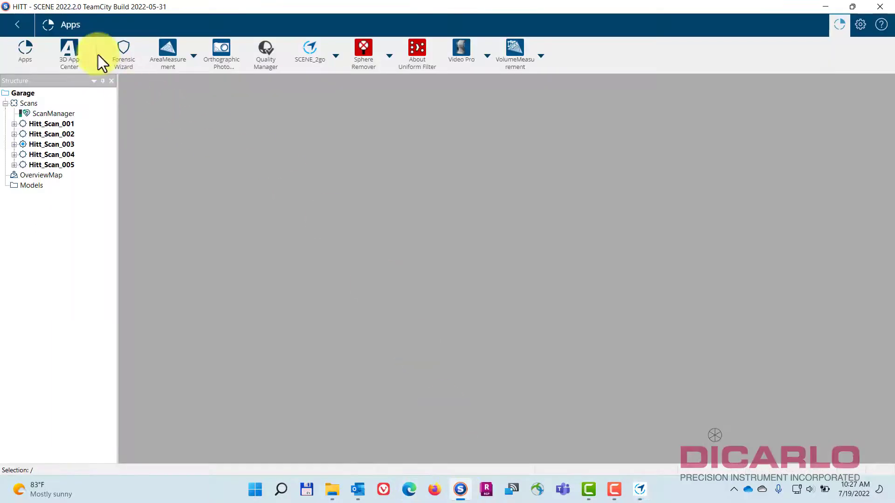
left_click(18, 27)
left_click(173, 32)
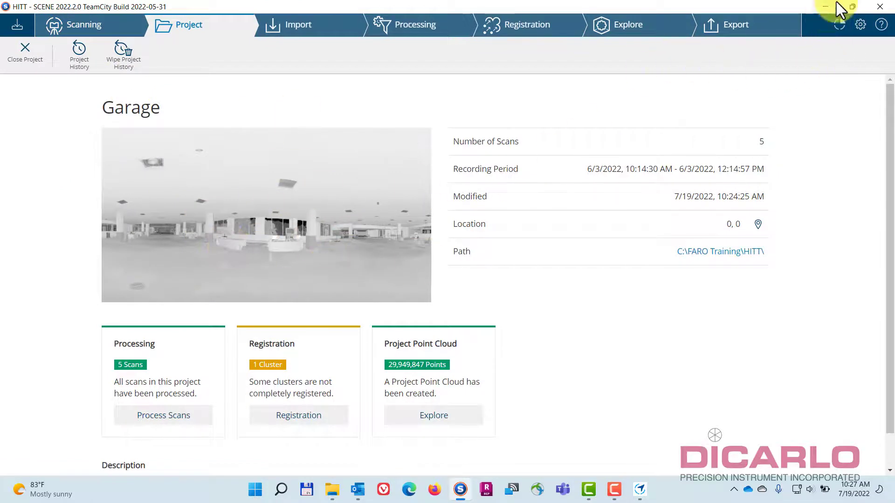
left_click(826, 7)
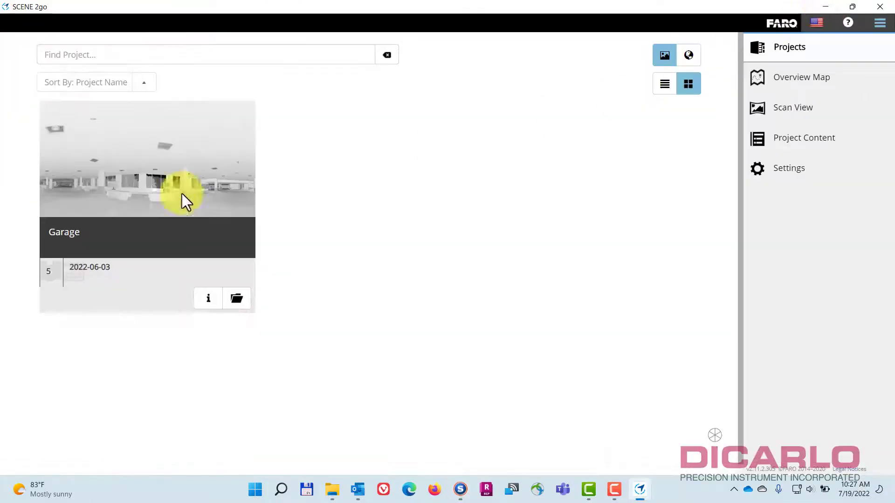
- Open the Garage project in SCENE 2go and show Hitt_Scan_003's panoramic scan view
left_click(141, 176)
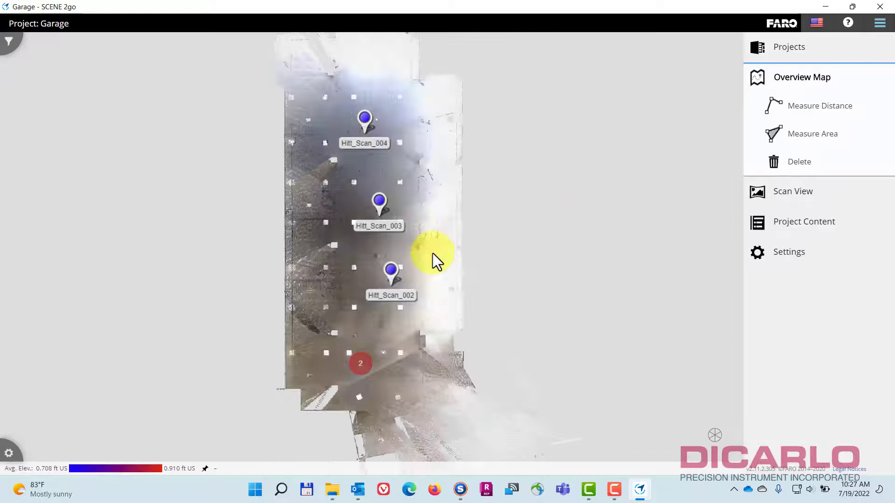
left_click_drag(339, 255, 337, 278)
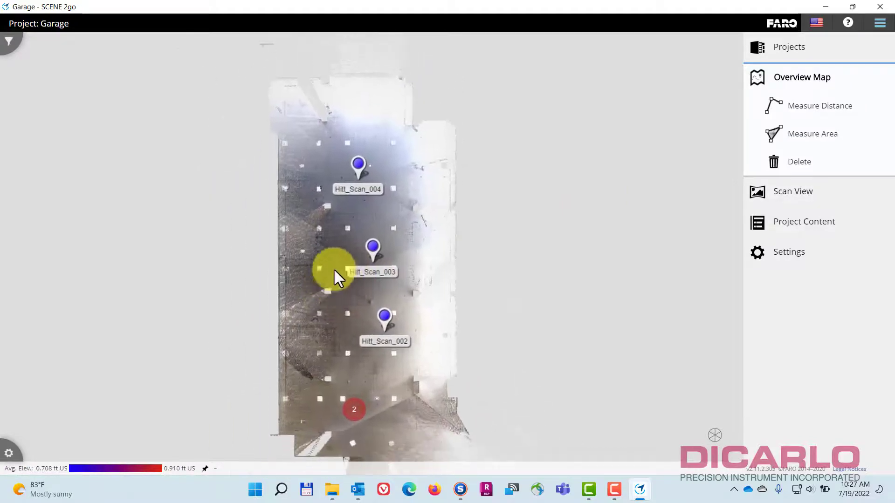
left_click(374, 247)
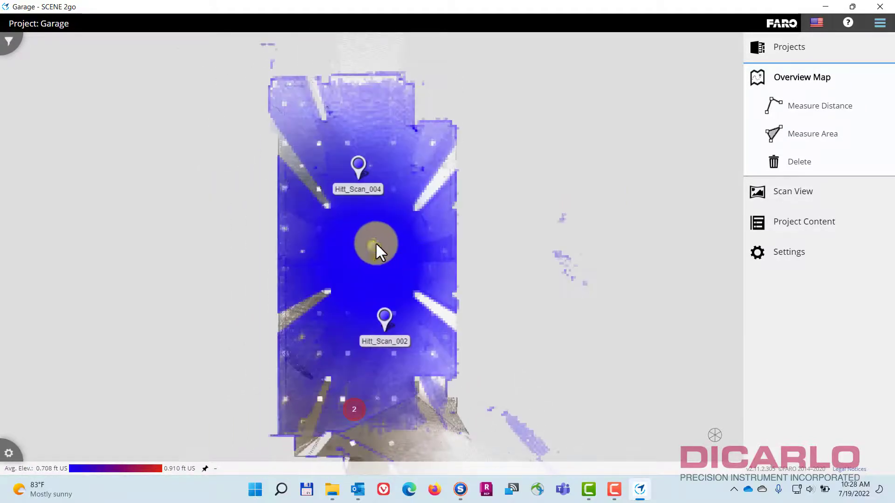
left_click(376, 243)
left_click(385, 211)
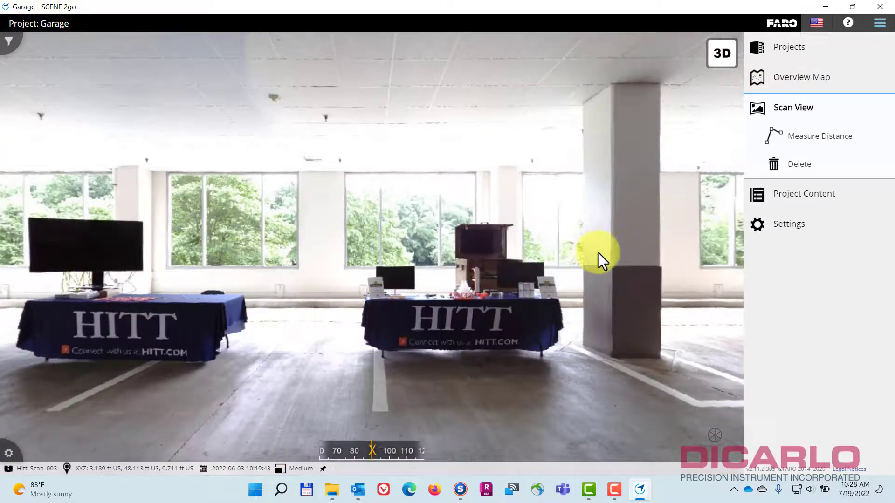
- Rotate the Hitt_Scan_003 panorama, switch it to greyscale, then navigate it as a 3D point cloud
left_click_drag(597, 257, 379, 260)
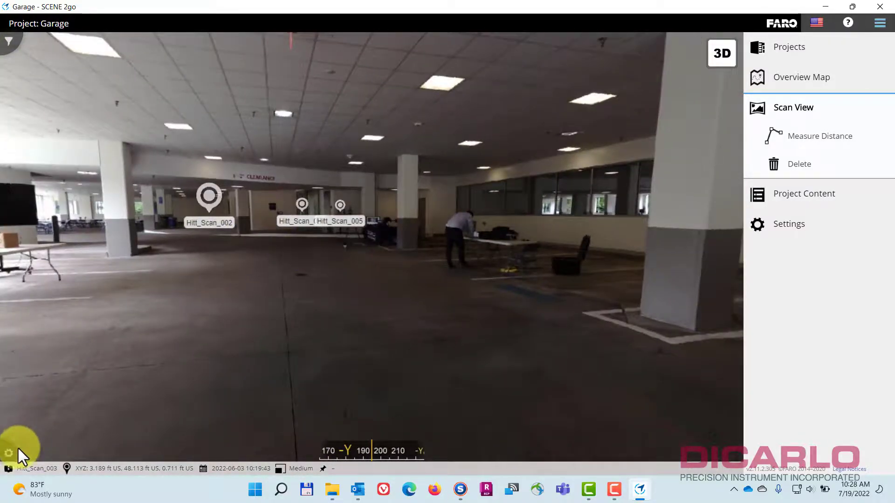
left_click(15, 445)
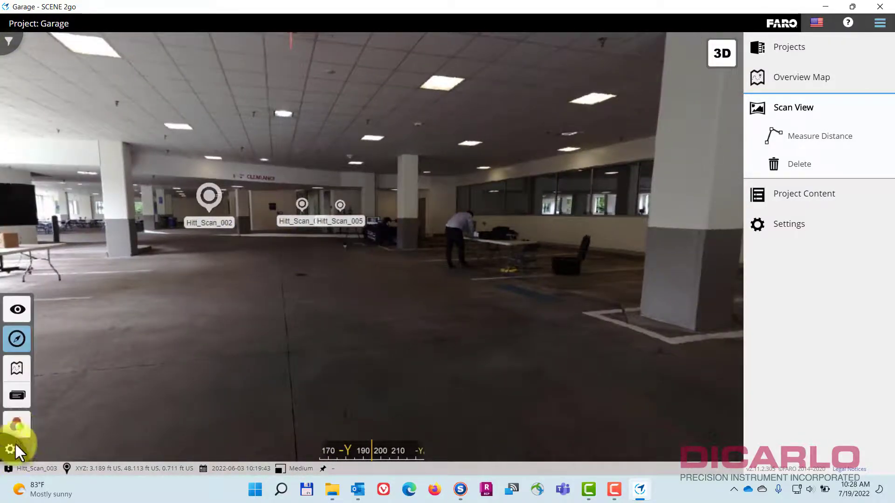
left_click(17, 427)
left_click_drag(247, 312, 384, 276)
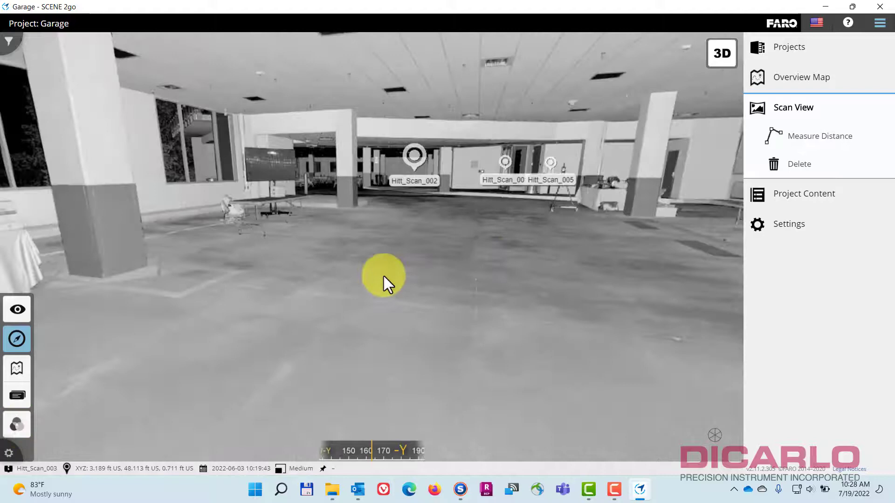
left_click(723, 55)
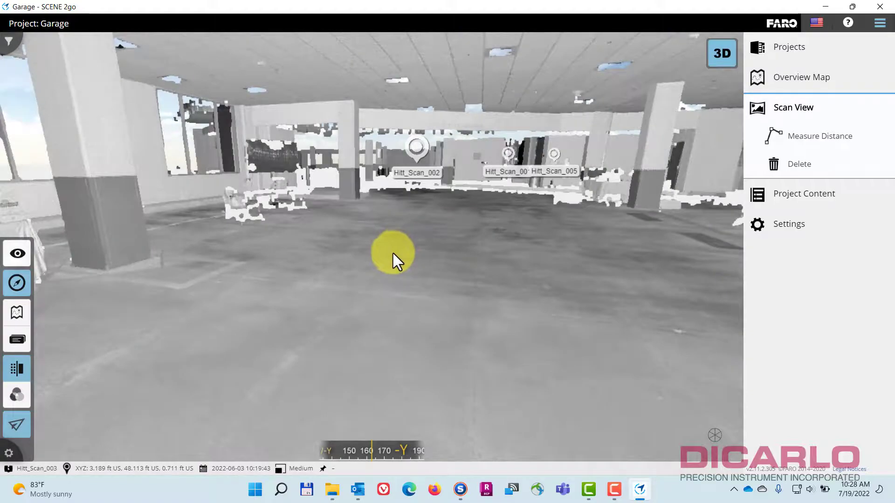
mouse_move(393, 253)
left_mouse_down()
mouse_move(449, 212)
mouse_move(401, 239)
mouse_move(369, 239)
mouse_move(367, 228)
mouse_move(595, 233)
mouse_move(379, 256)
mouse_move(548, 250)
mouse_move(356, 254)
mouse_move(331, 278)
mouse_move(168, 322)
mouse_move(354, 268)
mouse_move(197, 266)
mouse_move(298, 260)
mouse_move(266, 259)
mouse_move(281, 263)
left_mouse_up()
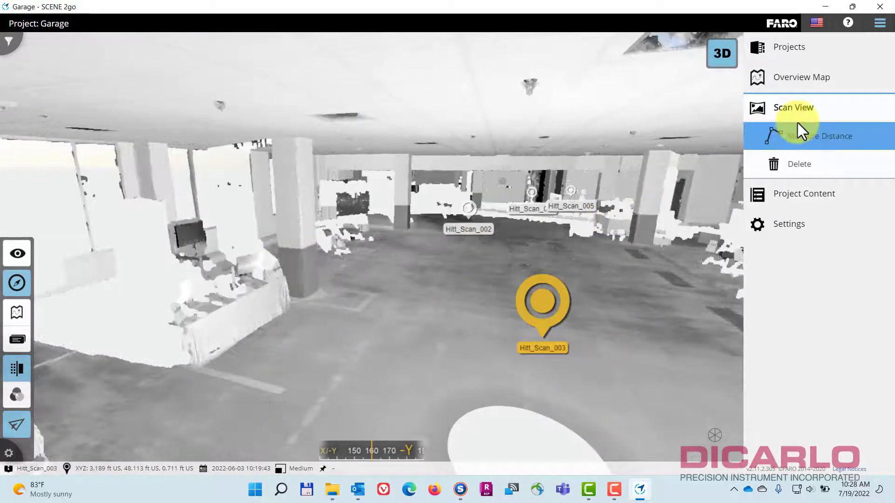
- Measure the right column from top to base, saving an 11.132 ft US distance
left_click(798, 135)
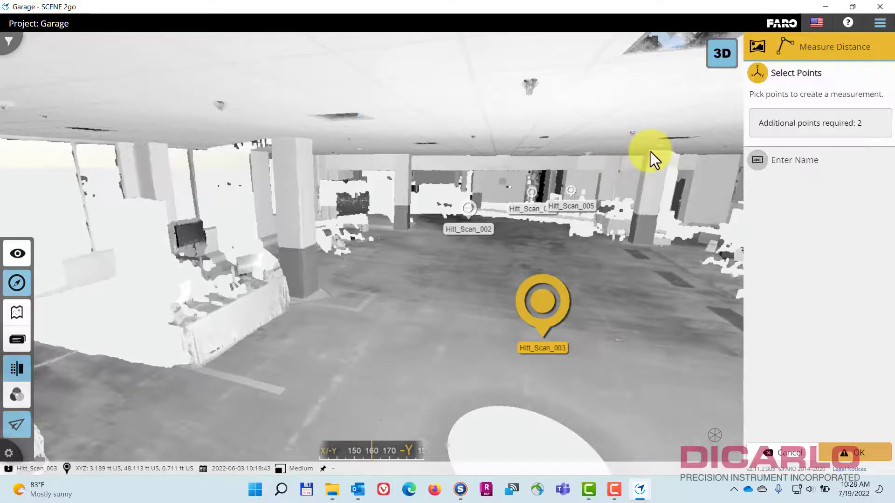
left_click(636, 252)
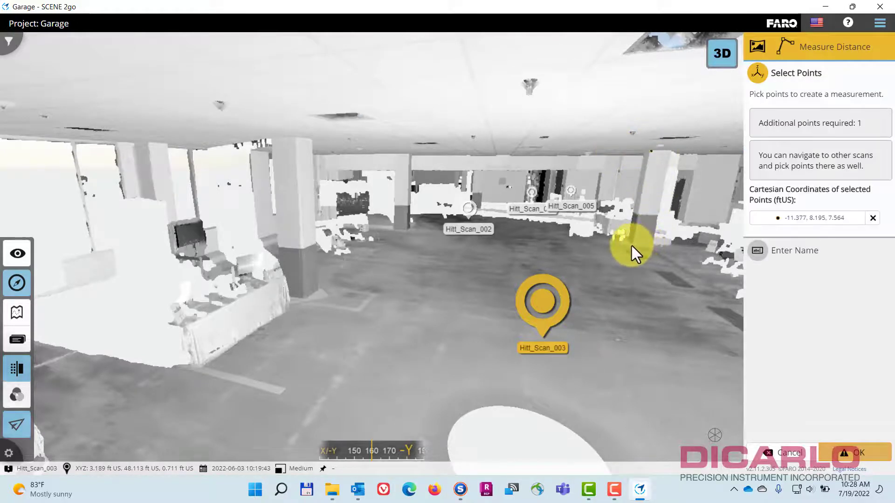
left_click(840, 448)
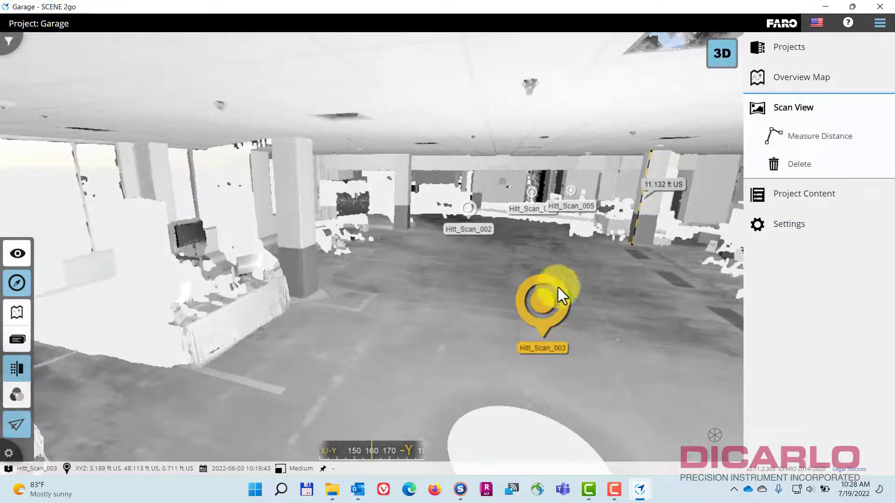
- Switch Hitt_Scan_003 out of 3D and show its panorama in full colour
left_click(724, 54)
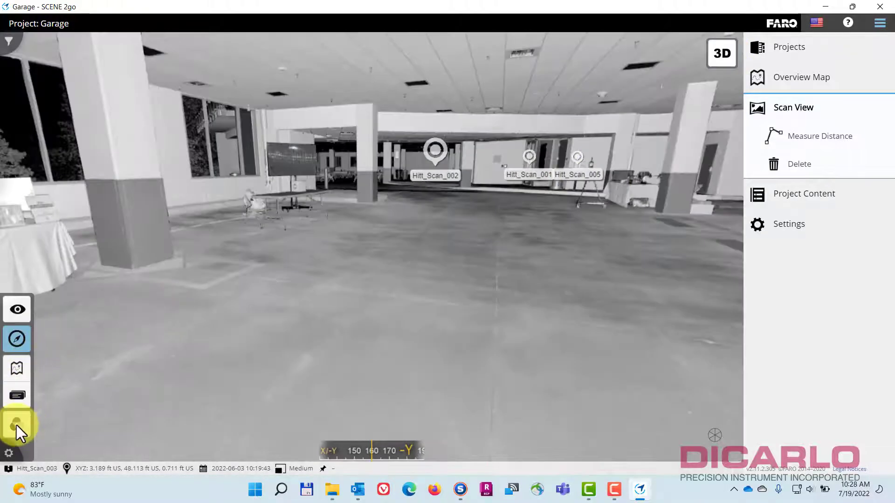
left_click(16, 424)
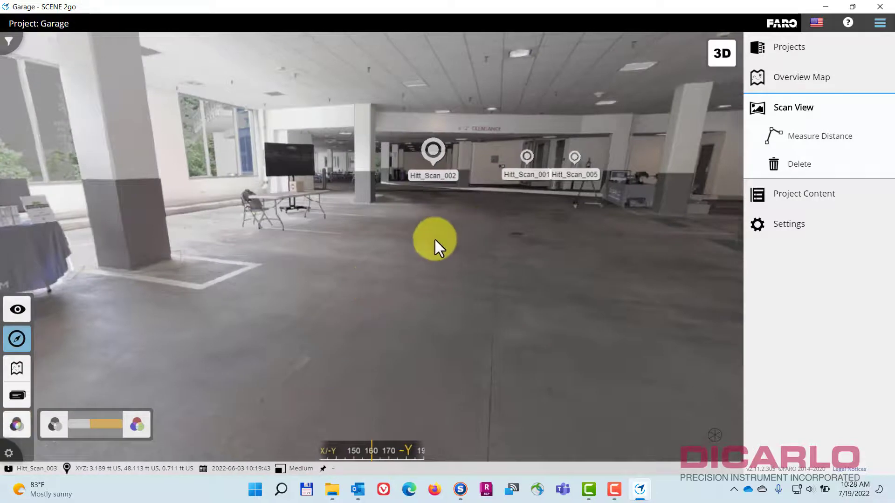
left_click_drag(434, 238, 469, 205)
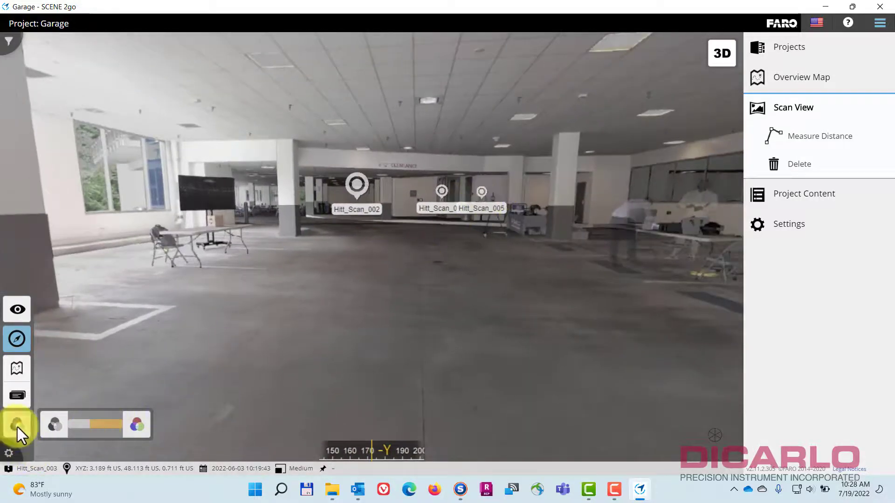
left_click(18, 425)
- Jump to the Hitt_Scan_001 scan view and explore it as a 3D point cloud
left_click(445, 192)
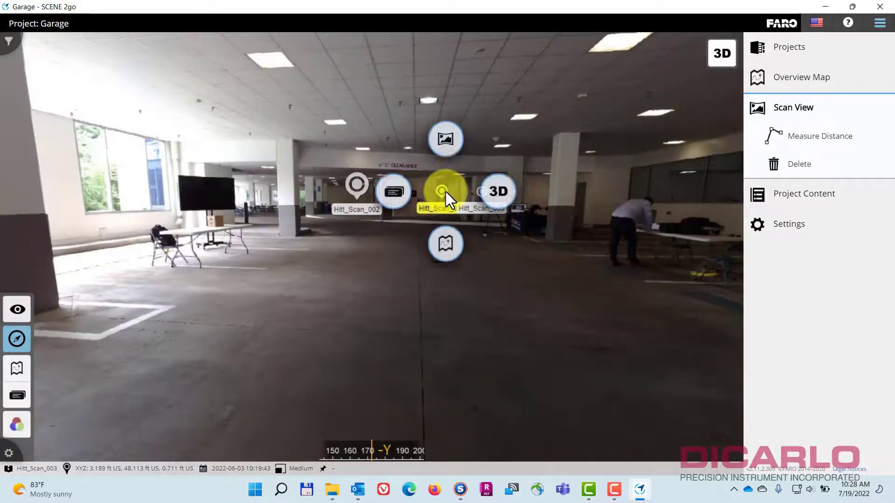
left_click(449, 141)
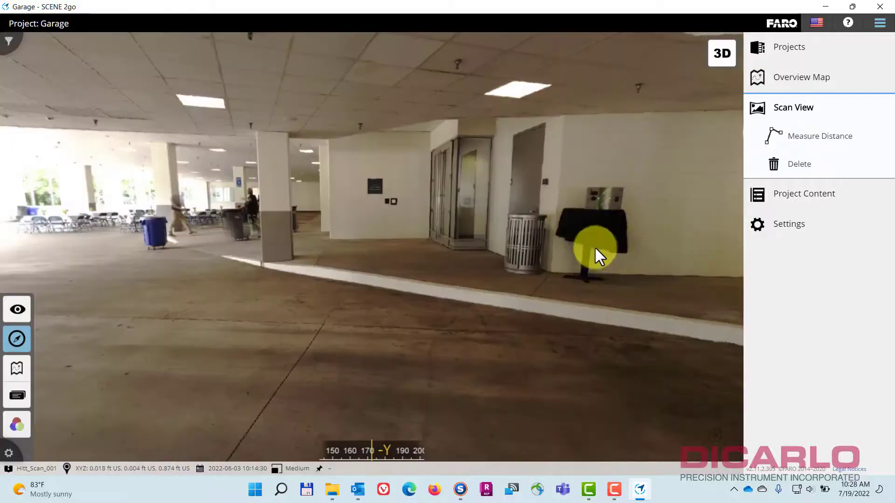
left_click_drag(594, 246, 476, 231)
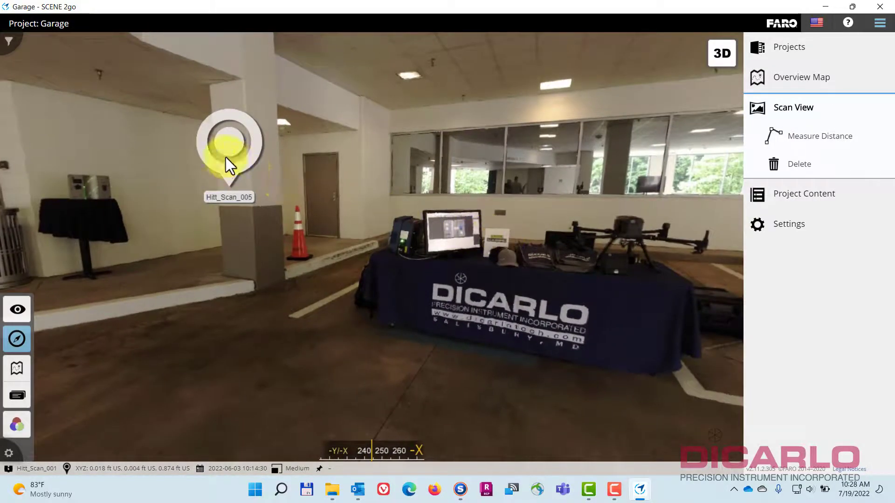
left_click_drag(225, 158, 718, 54)
left_click(727, 51)
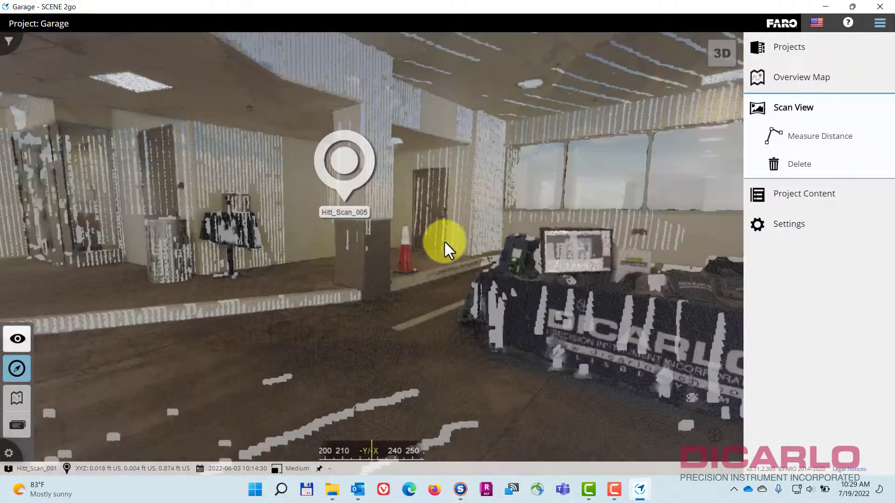
left_click_drag(320, 256, 629, 200)
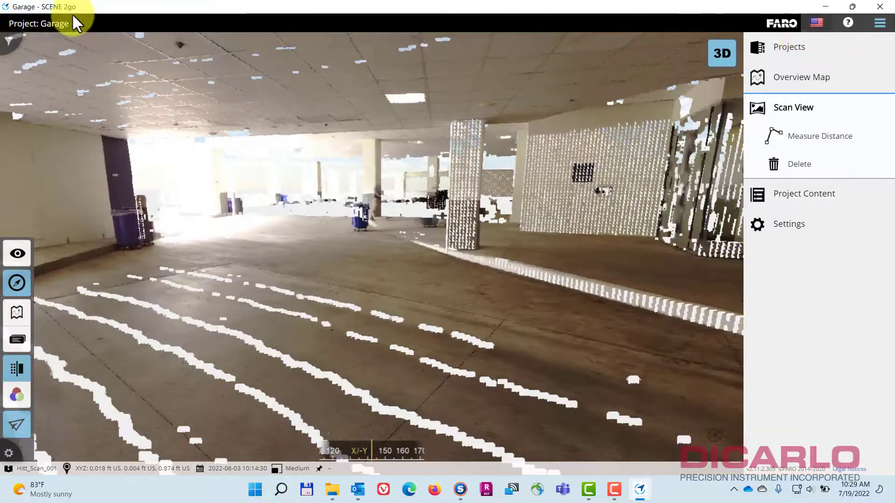
- Close SCENE 2go and select the 'Start SCENE 2go on Mac.command' script in WebShare2Go
left_click(882, 7)
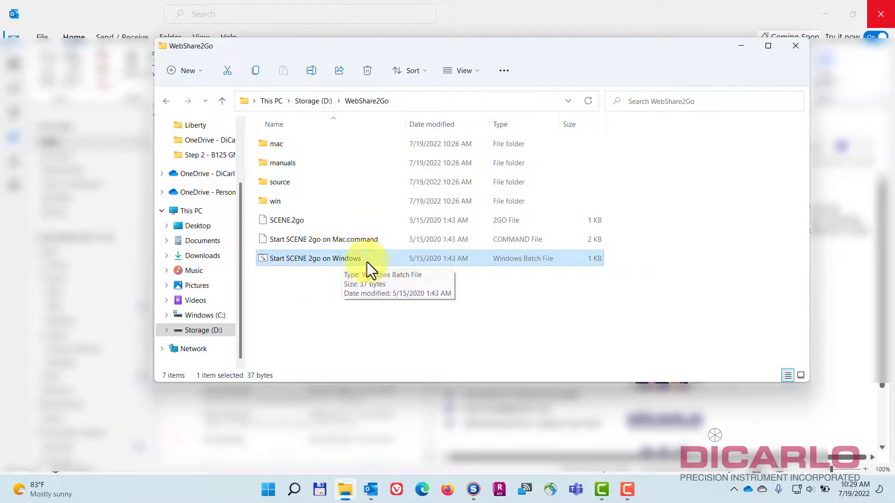
left_click(360, 242)
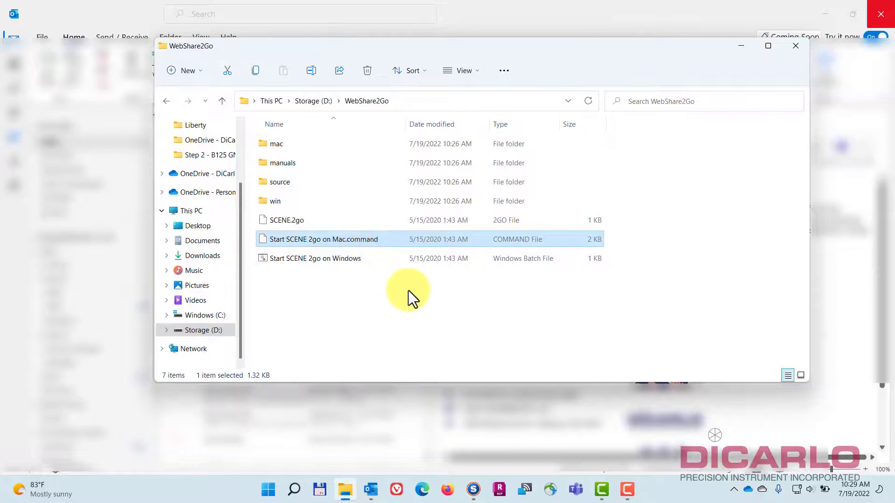